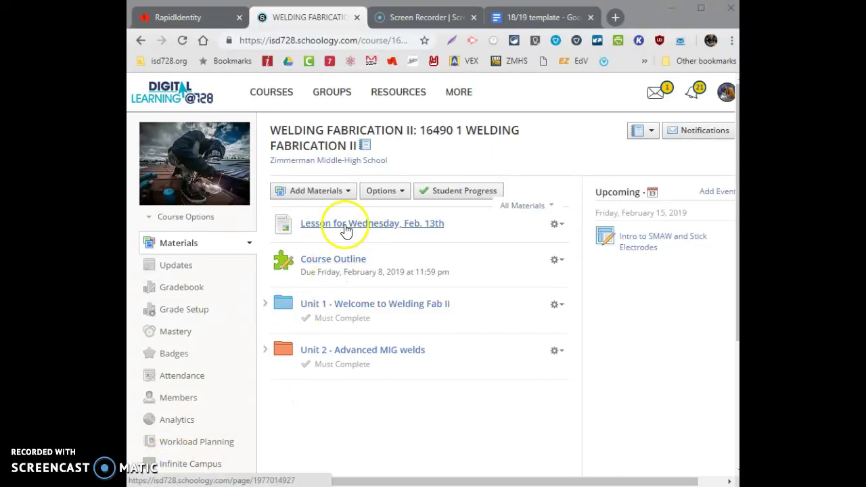
Step: Bring up A.jpg, the hand-drawn MOM heart photo, in Google Drive's preview
drag(345, 230, 407, 230)
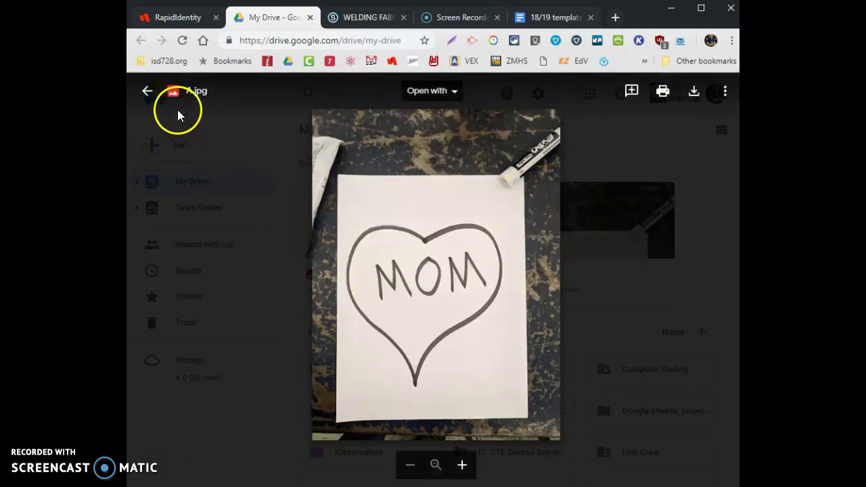
Step: Close A.jpg, preview the tightly cropped B.jpg heart, then close that preview too
click(147, 95)
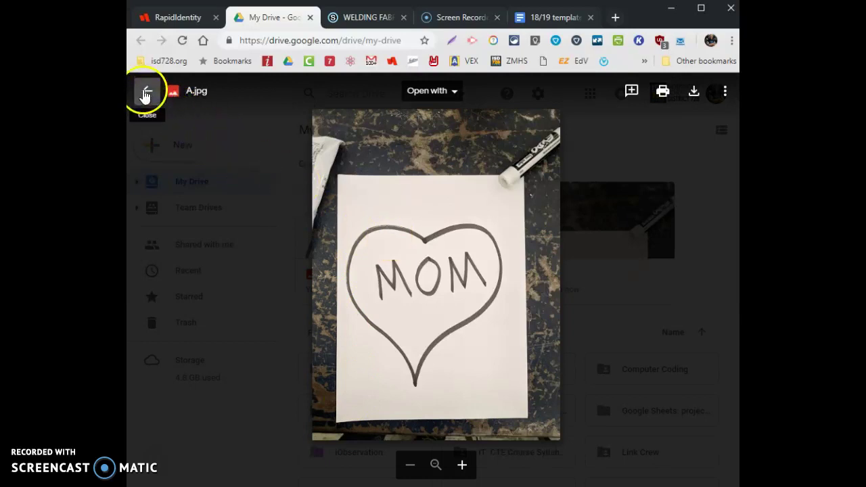
click(391, 204)
click(390, 204)
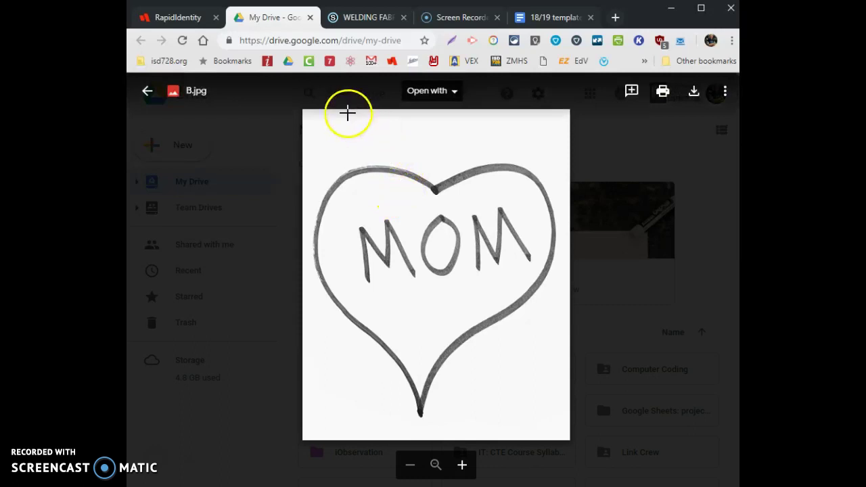
click(289, 60)
click(292, 61)
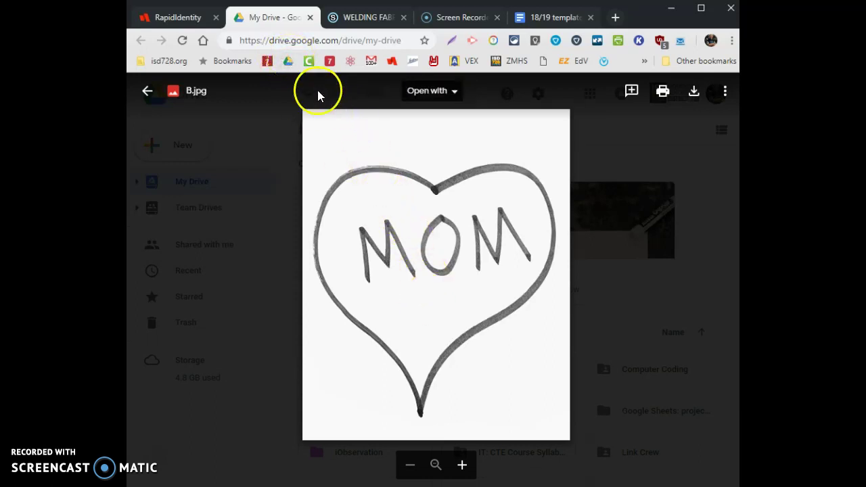
click(144, 95)
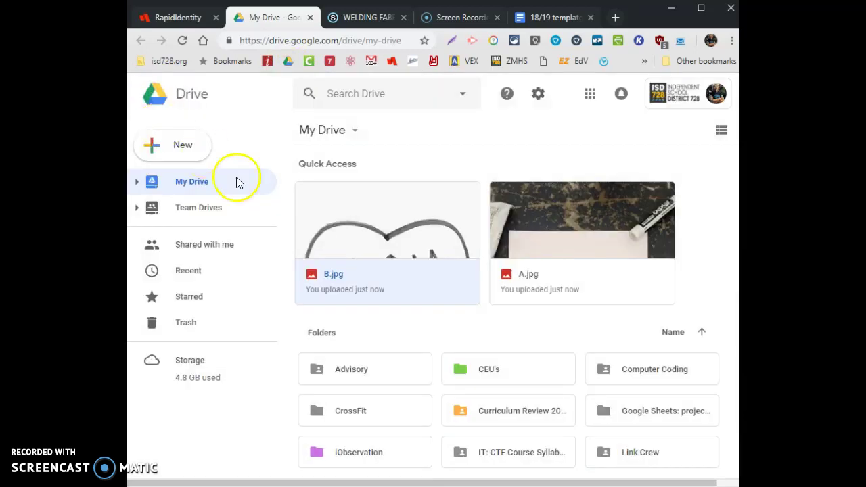
Step: Preview B.jpg and download it to the computer's Downloads folder
click(371, 217)
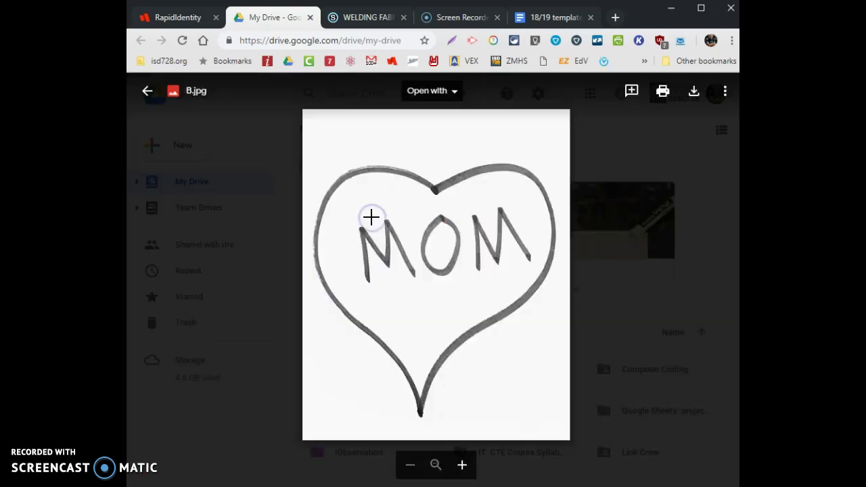
drag(514, 157, 579, 133)
click(694, 94)
click(693, 95)
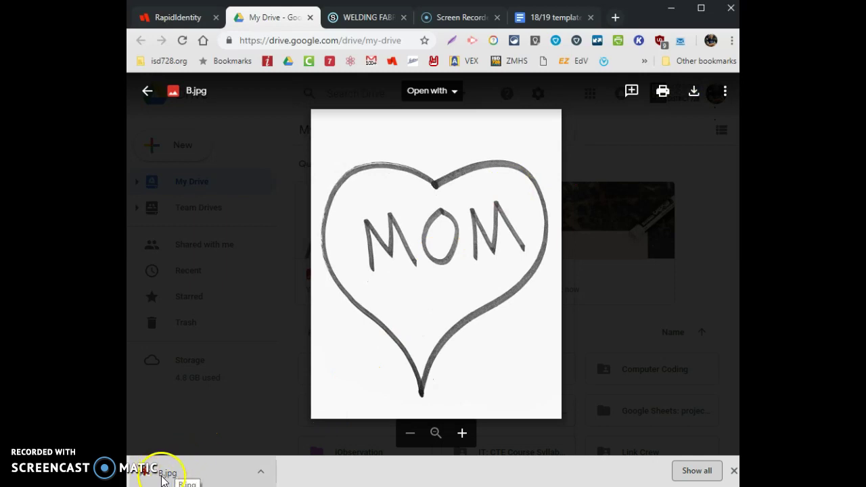
click(261, 471)
Step: Show the downloaded B.jpg in its Downloads folder, then close that File Explorer window
click(283, 428)
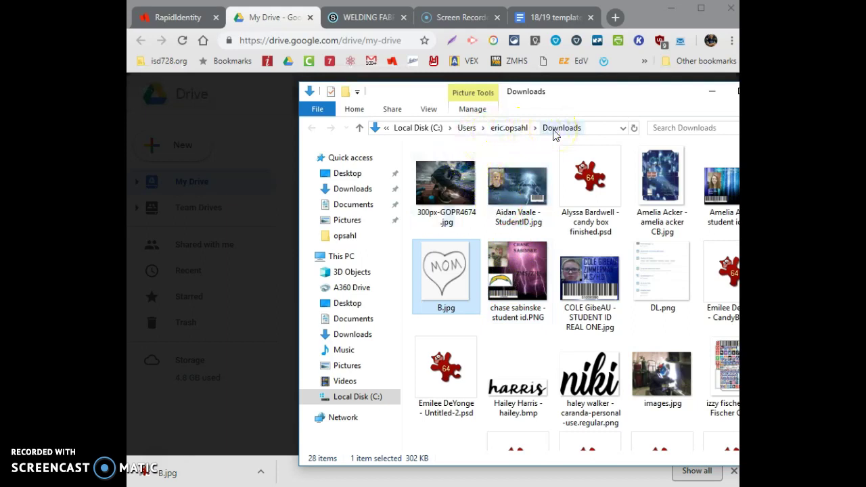
click(734, 91)
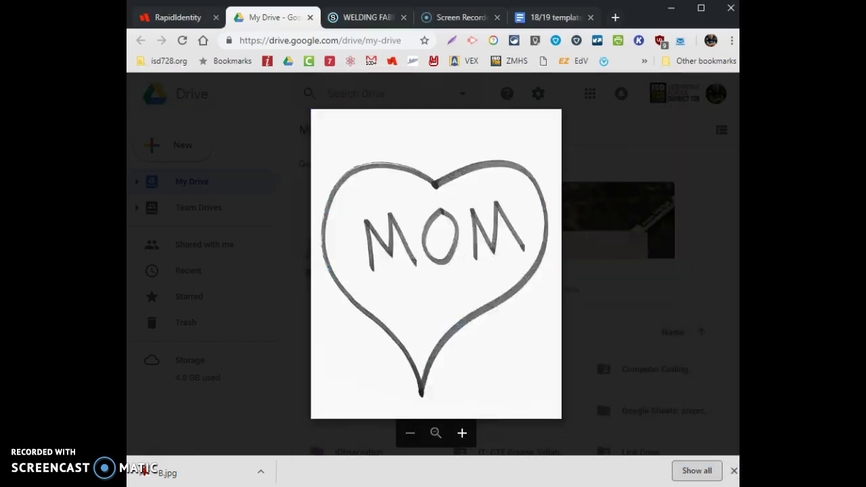
click(615, 17)
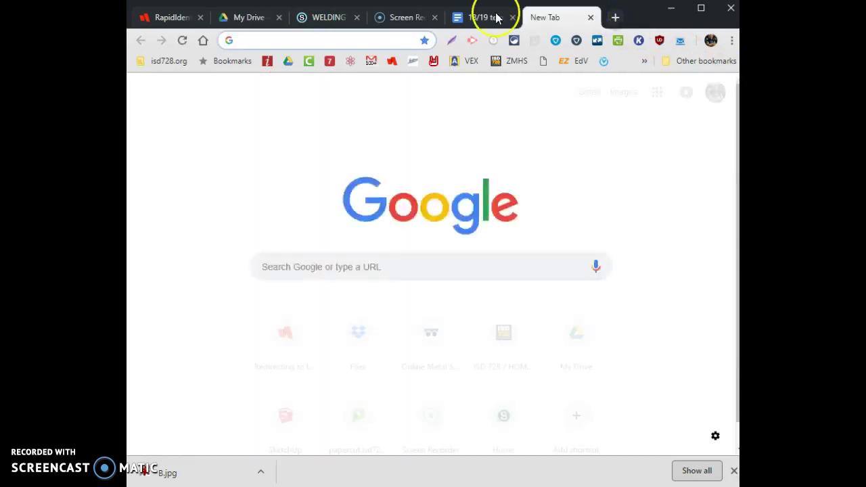
click(358, 40)
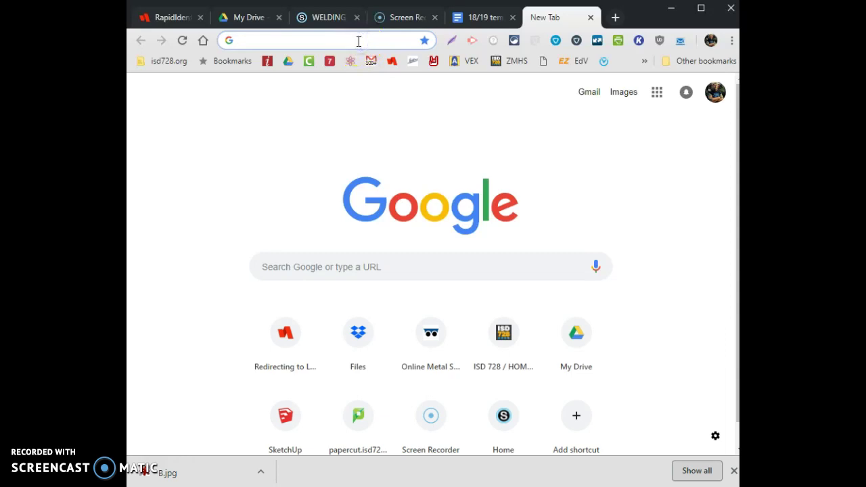
text(www.p)
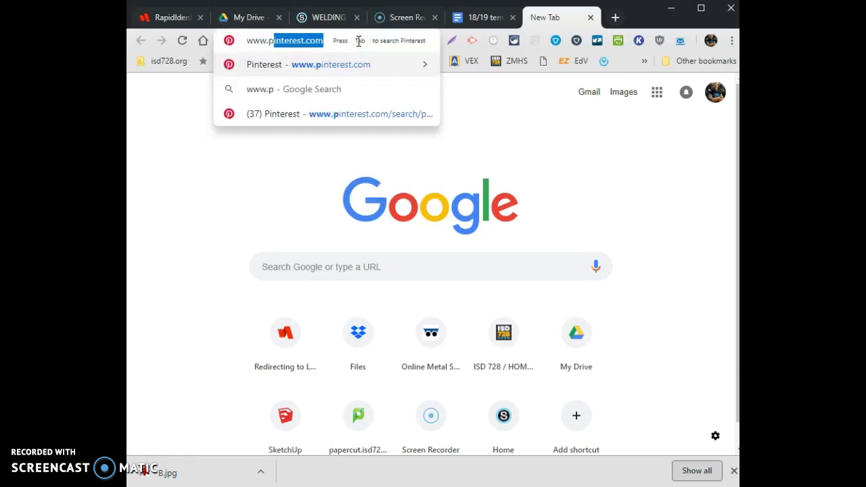
text(ix)
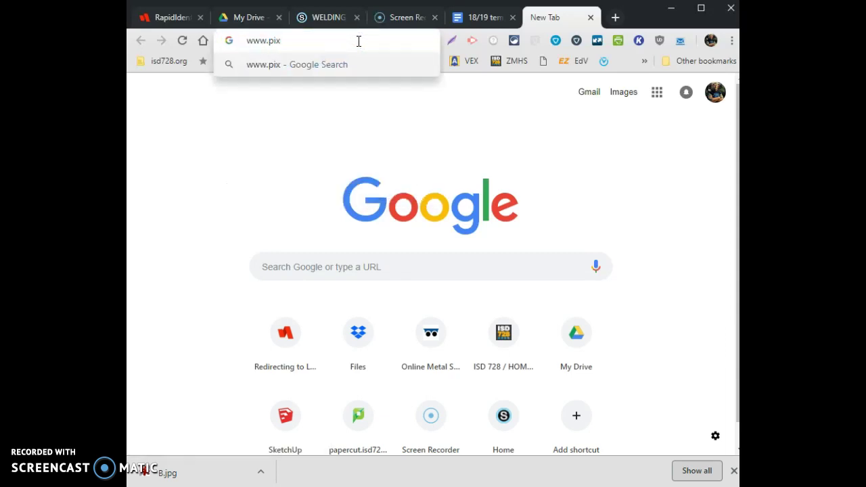
text(lr.com)
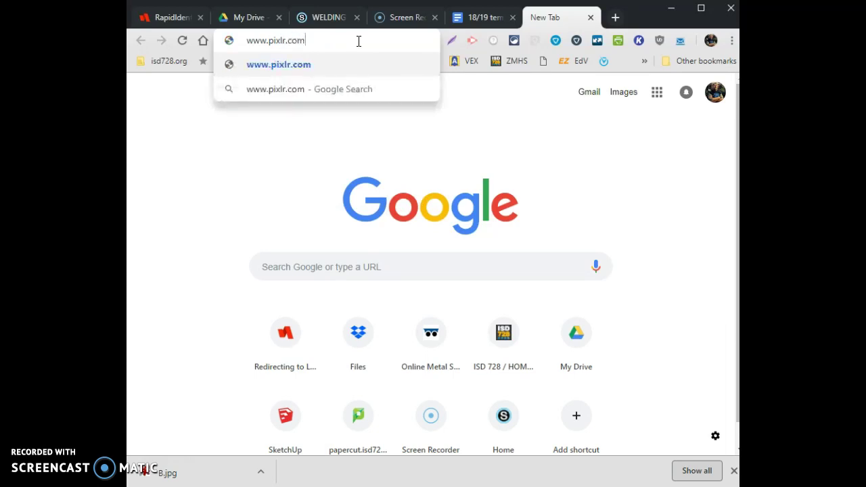
text(/edit)
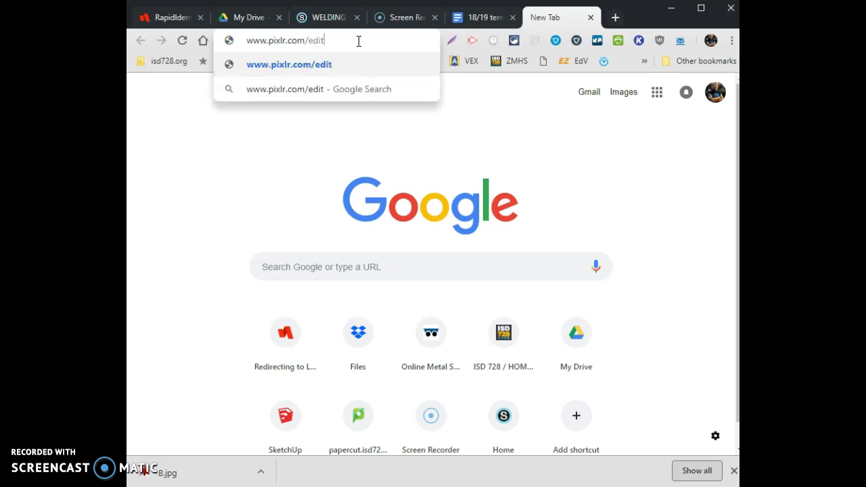
text(or)
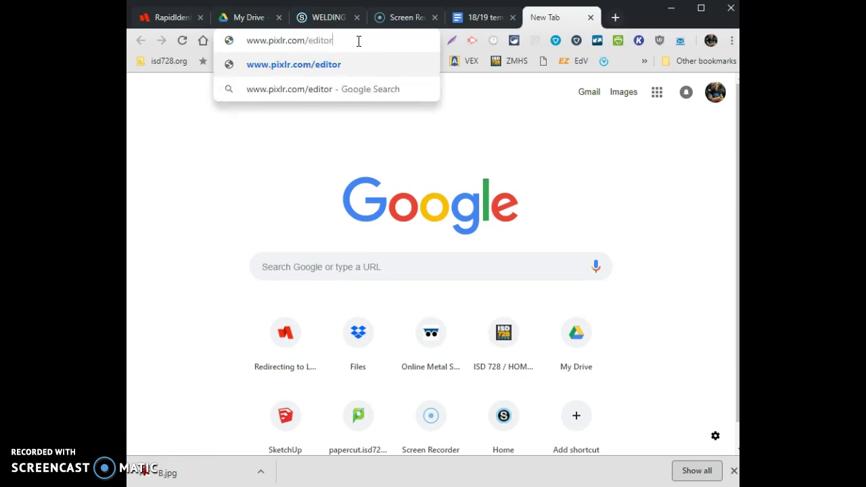
click(343, 64)
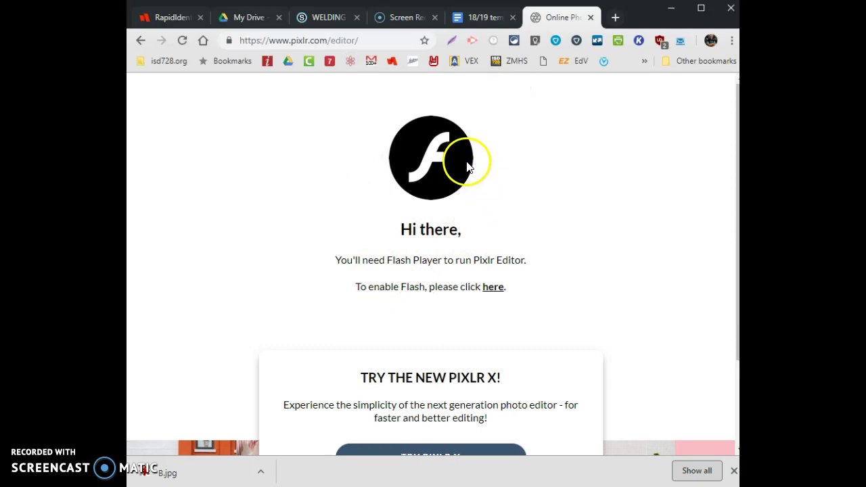
Step: Allow Flash and open B.jpg from Downloads as a 2098x2592 Background layer
click(493, 286)
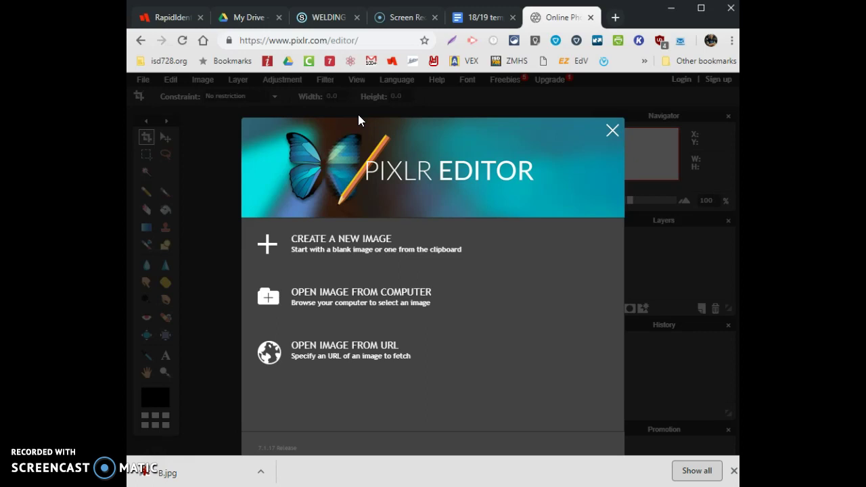
click(320, 297)
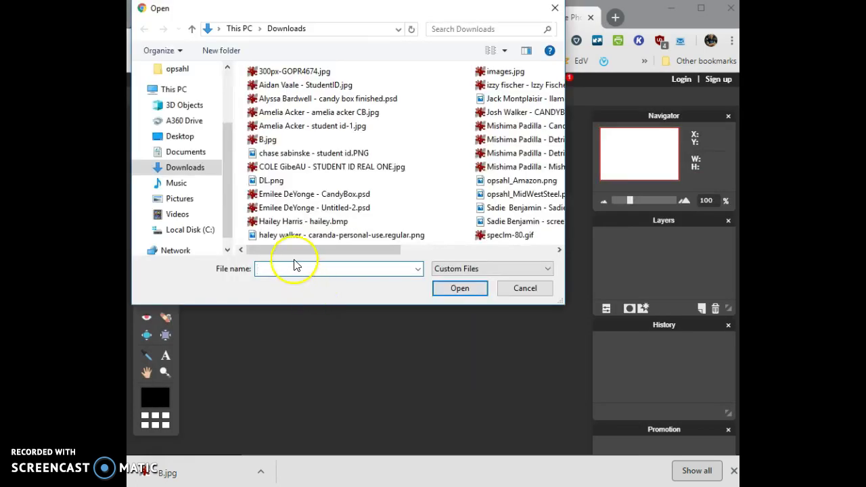
click(267, 142)
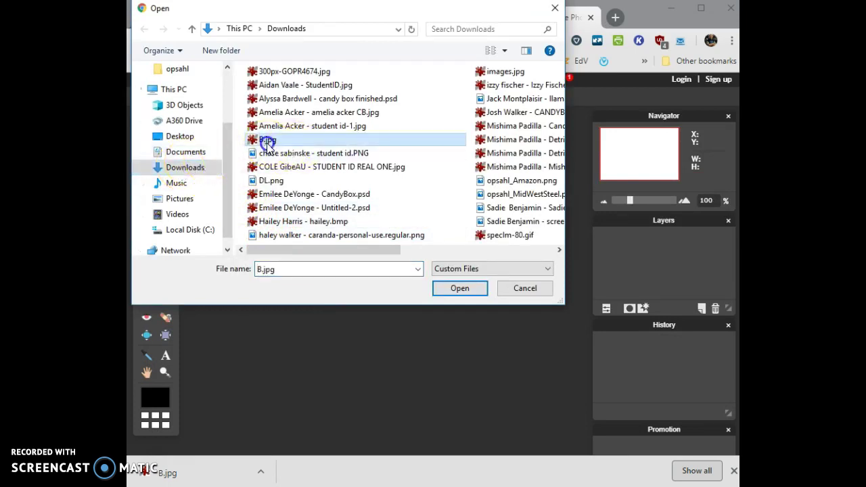
click(454, 290)
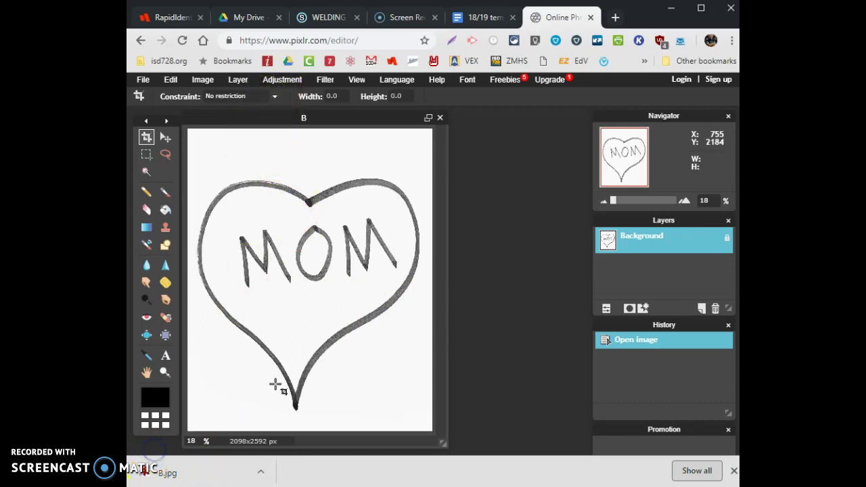
Step: Apply Levels with the black point raised past 89 to blacken the heart's lines
click(282, 81)
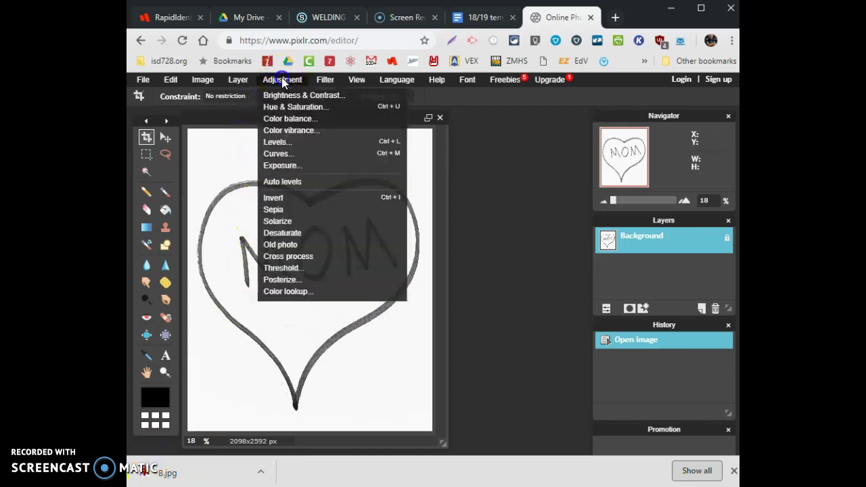
click(290, 145)
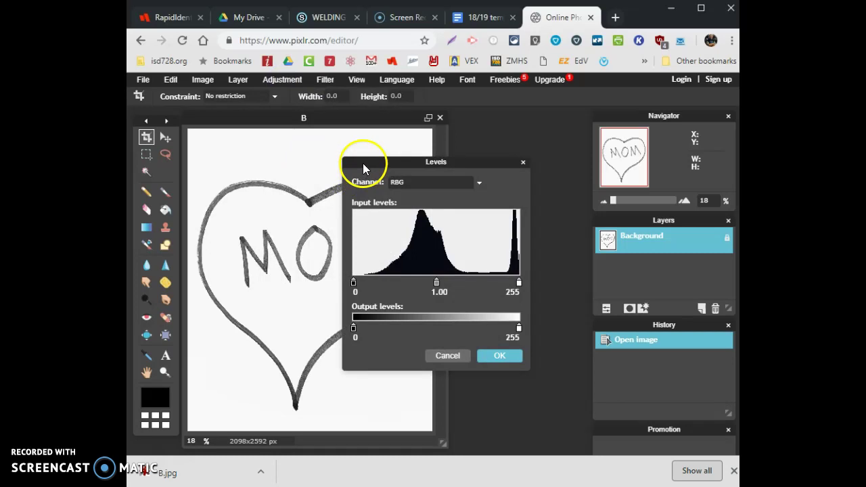
drag(363, 165, 424, 160)
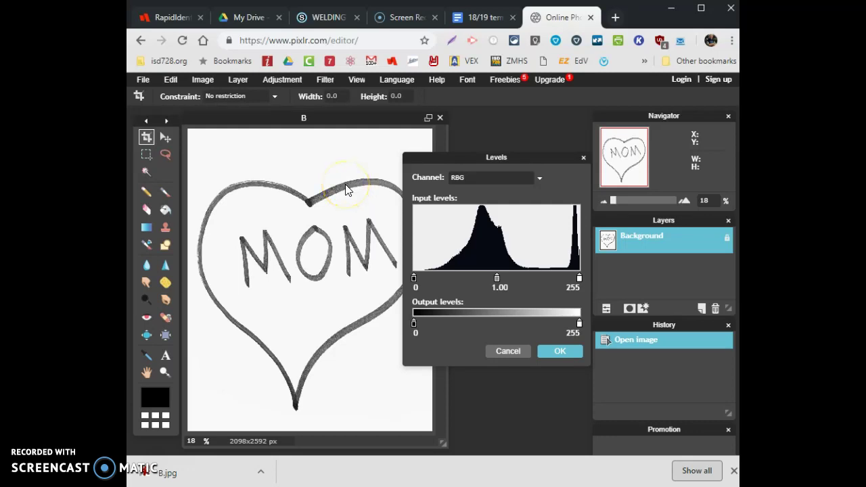
click(414, 279)
drag(431, 283, 474, 287)
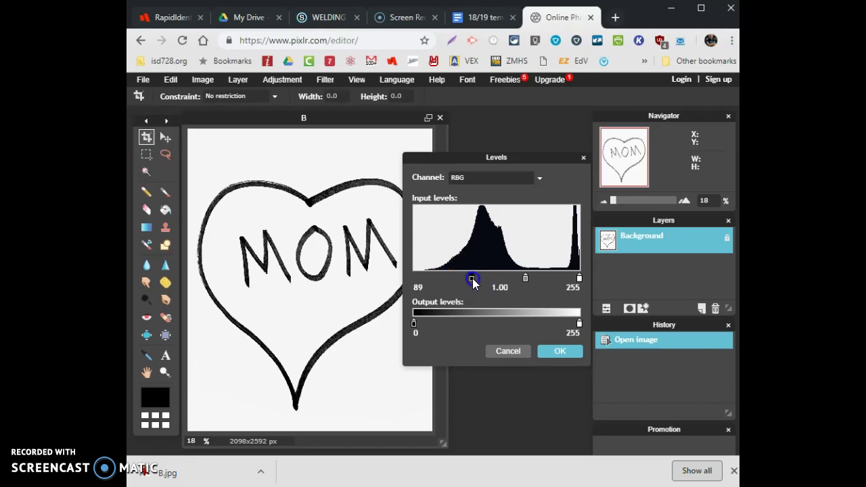
drag(472, 282, 531, 285)
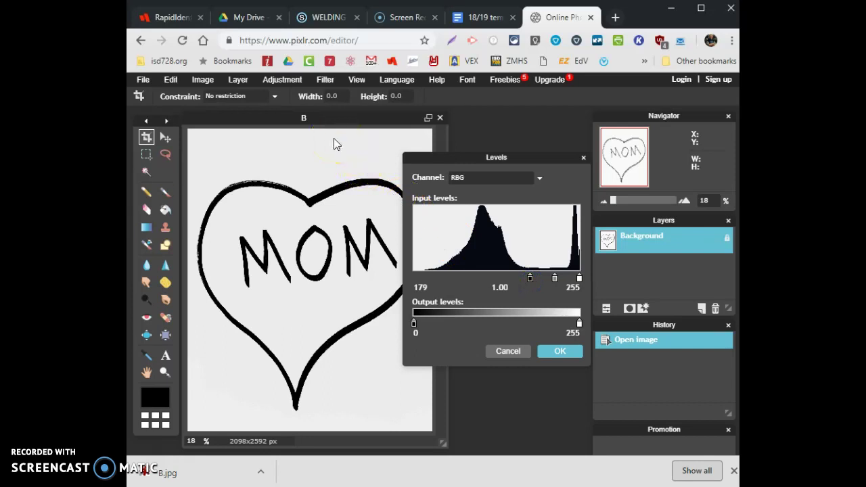
mouse_move(331, 155)
mouse_down()
mouse_move(313, 180)
mouse_move(318, 199)
mouse_move(332, 194)
mouse_move(232, 187)
mouse_move(193, 228)
mouse_move(223, 309)
mouse_move(290, 383)
mouse_move(394, 317)
mouse_up()
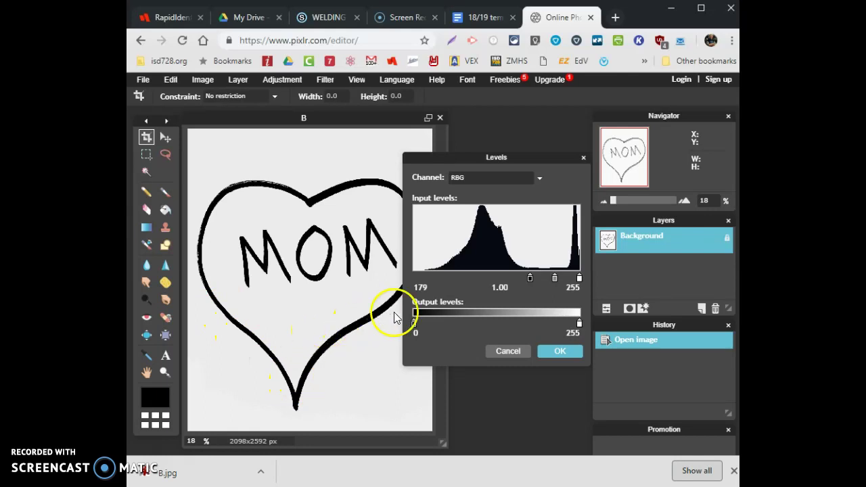
click(553, 351)
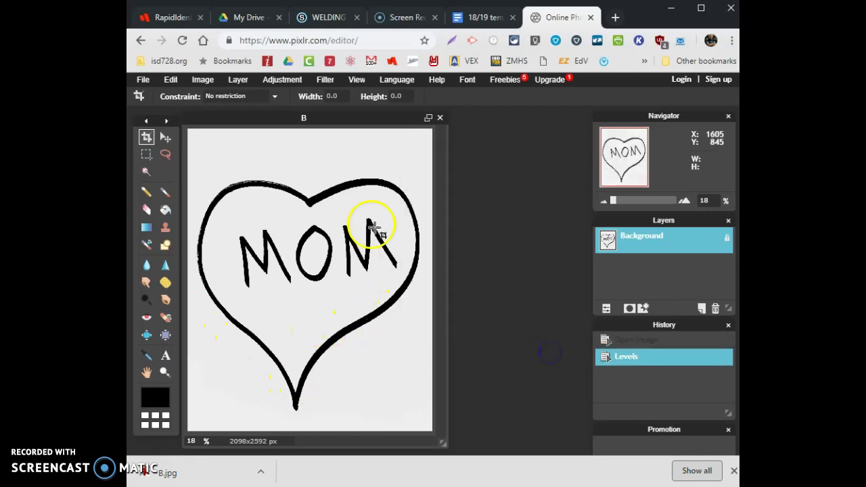
Step: Reopen Levels to check the result, then cancel without further changes
click(271, 82)
drag(273, 93, 291, 148)
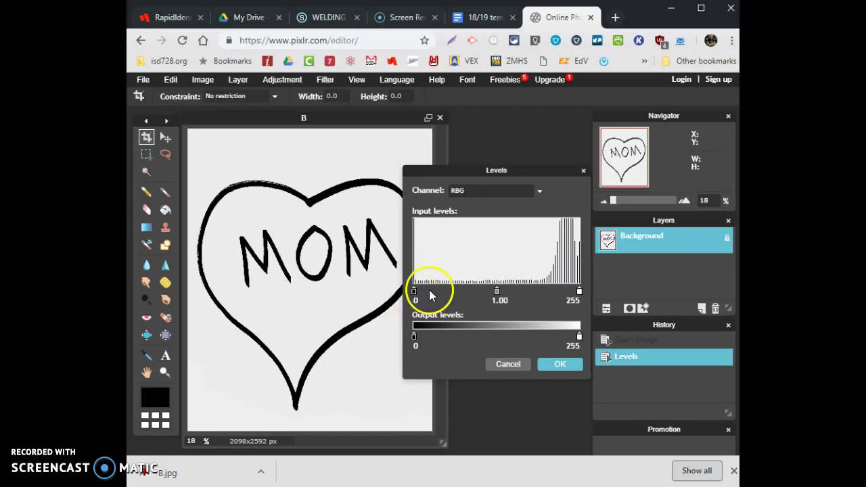
click(457, 295)
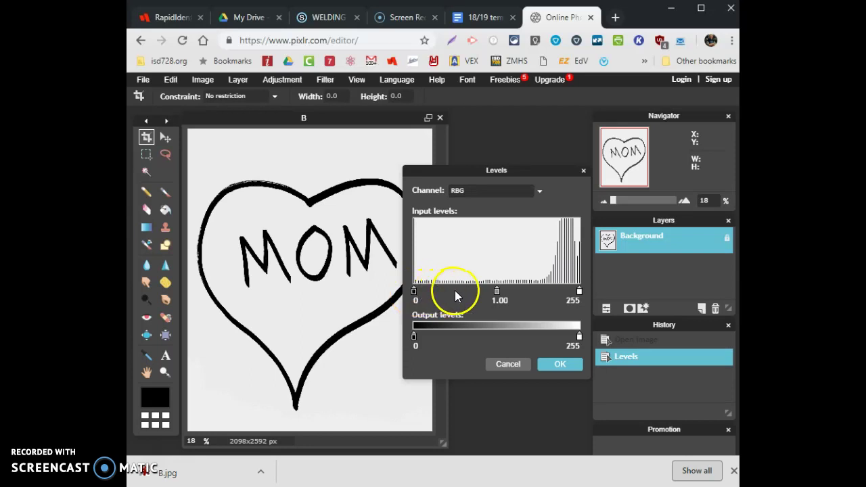
click(508, 364)
Step: Save the darkened heart image as a renamed BMP file in the Downloads folder
click(145, 80)
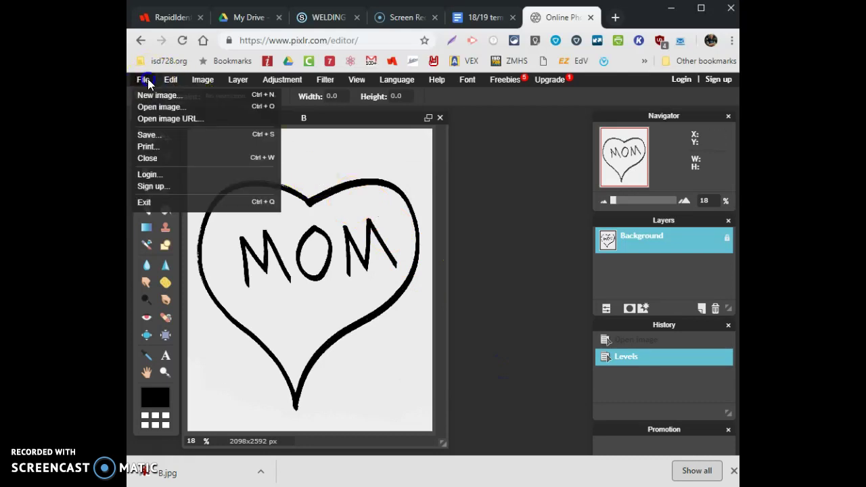
click(160, 138)
key(Return)
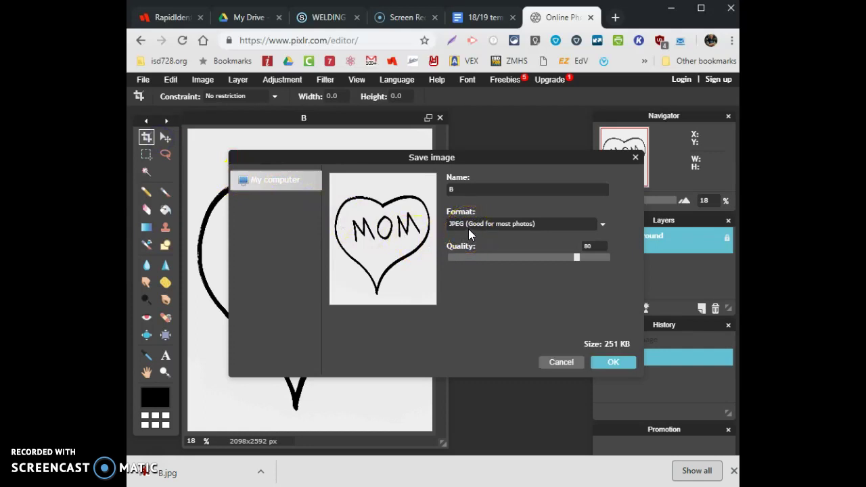
click(469, 225)
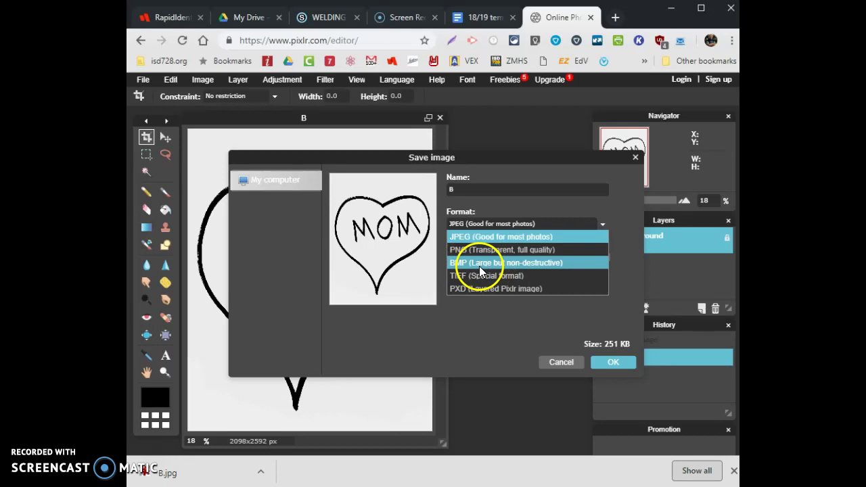
click(480, 266)
double_click(466, 189)
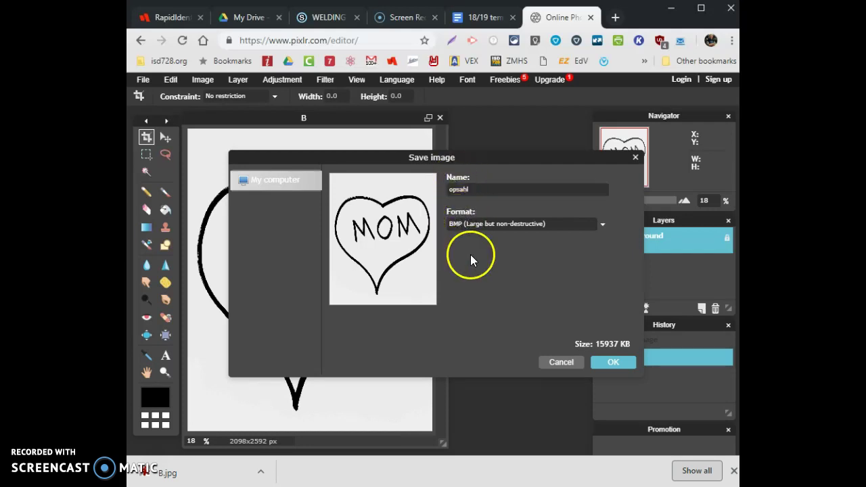
click(613, 363)
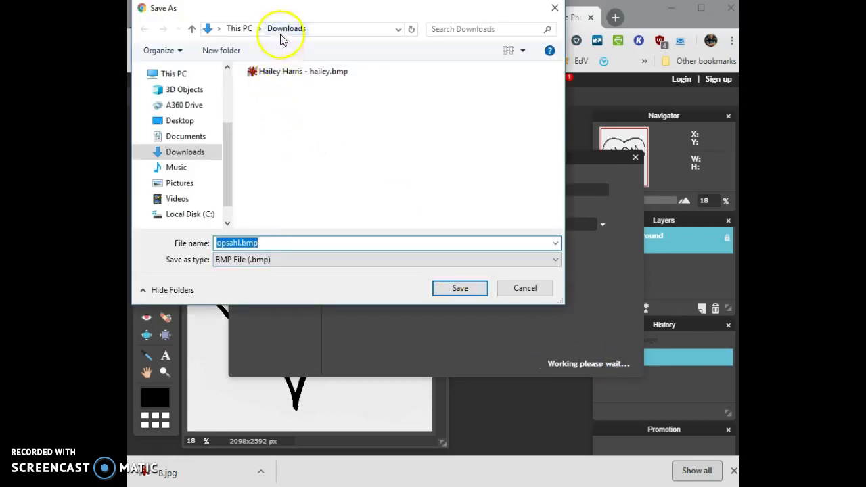
click(464, 289)
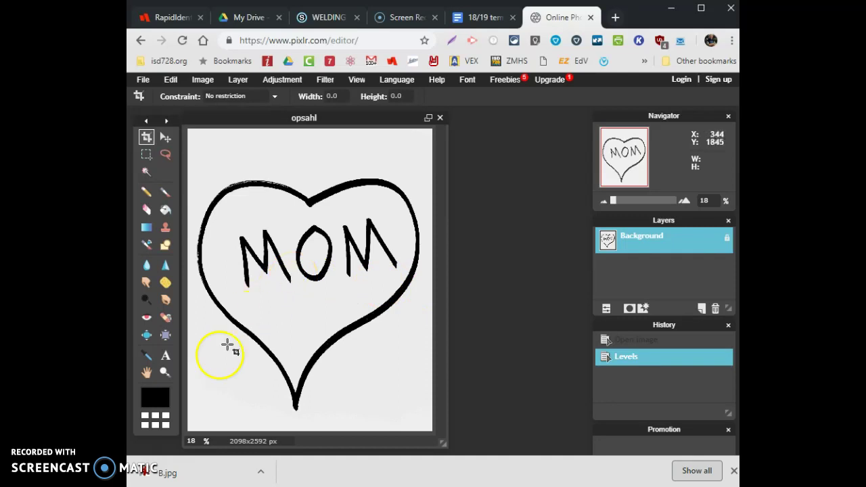
click(155, 467)
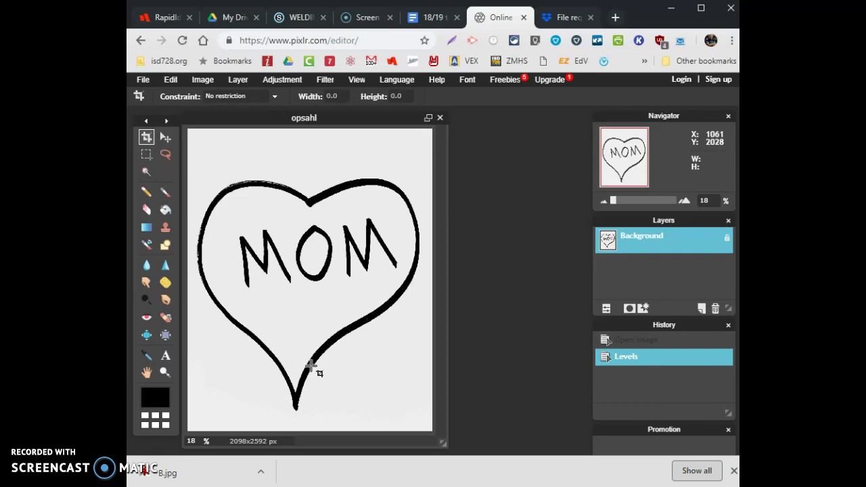
Step: Toggle Display in Schoology on the 'Drop you PlasmaCAM files here' link and save
click(310, 17)
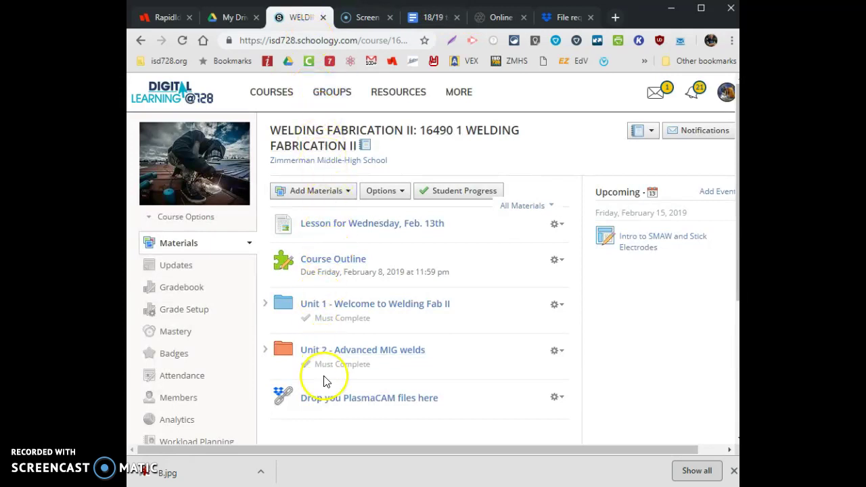
click(358, 400)
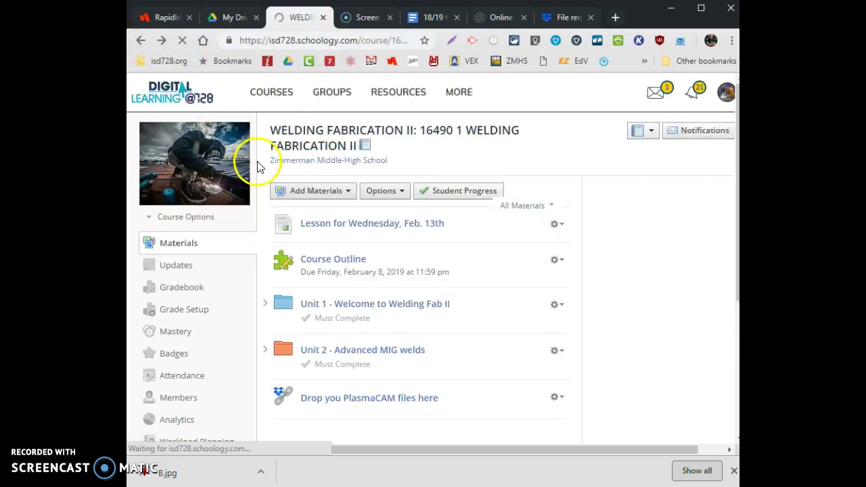
click(554, 397)
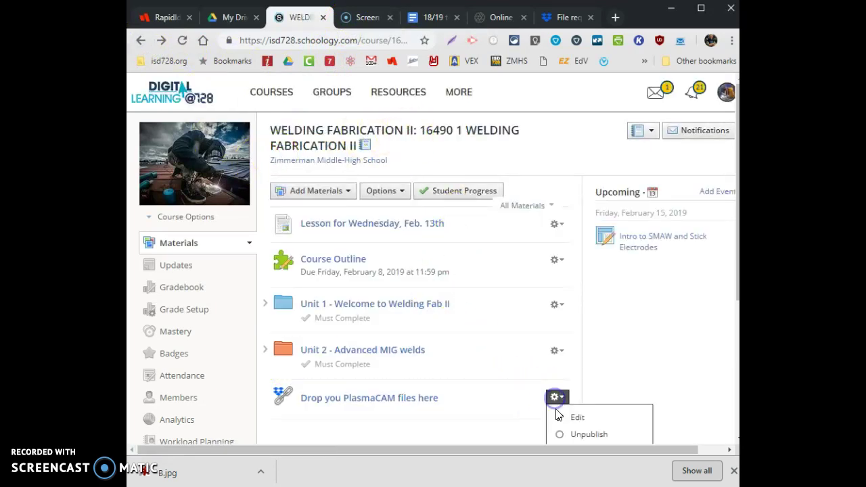
click(573, 415)
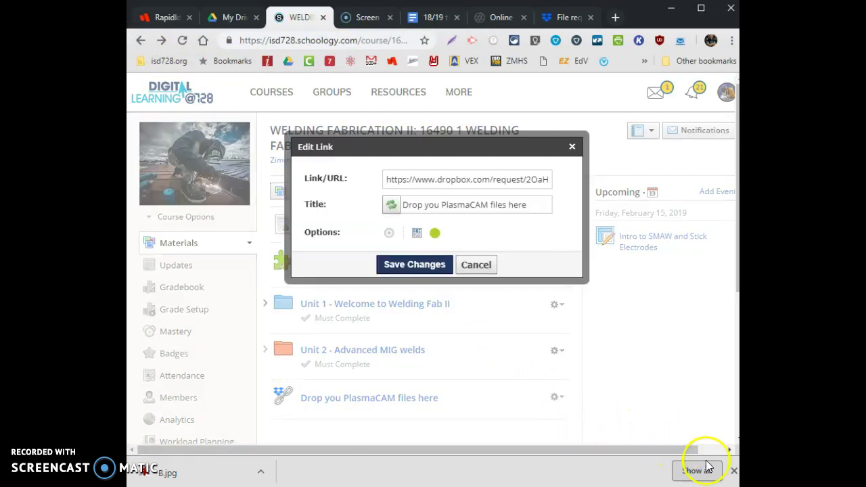
click(735, 471)
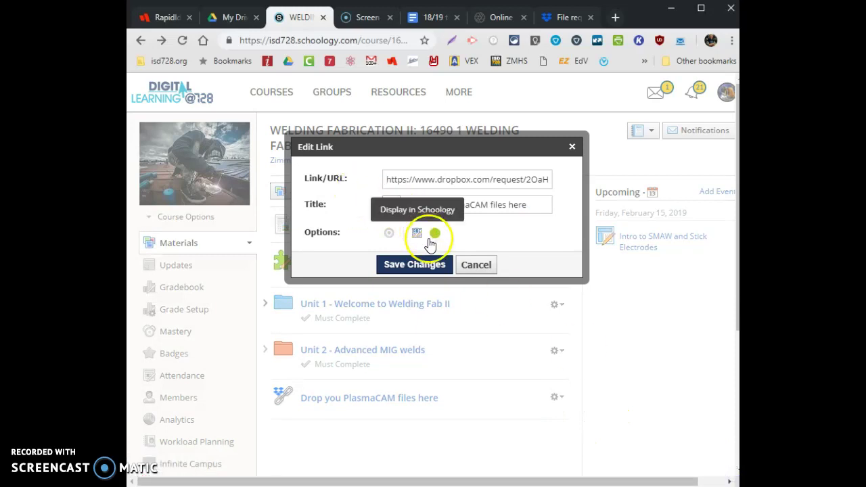
click(416, 232)
click(414, 265)
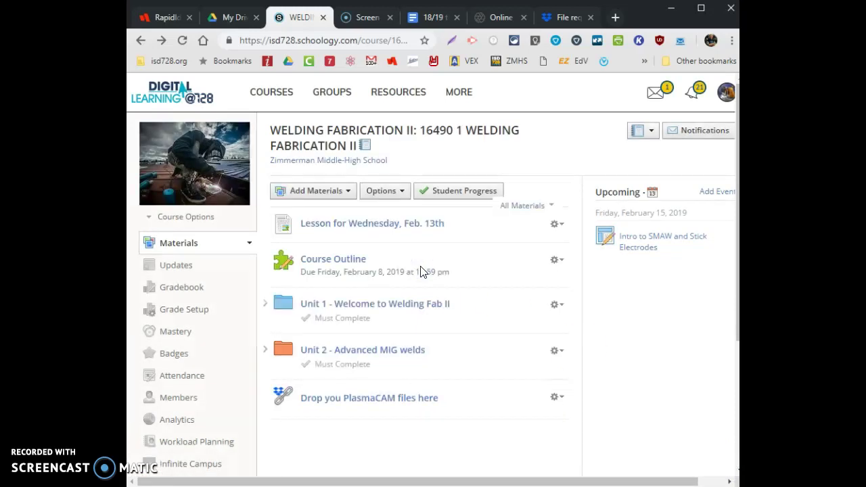
Step: Upload the heart BMP from Downloads to the PlasmaCAM Dropbox file request
click(387, 400)
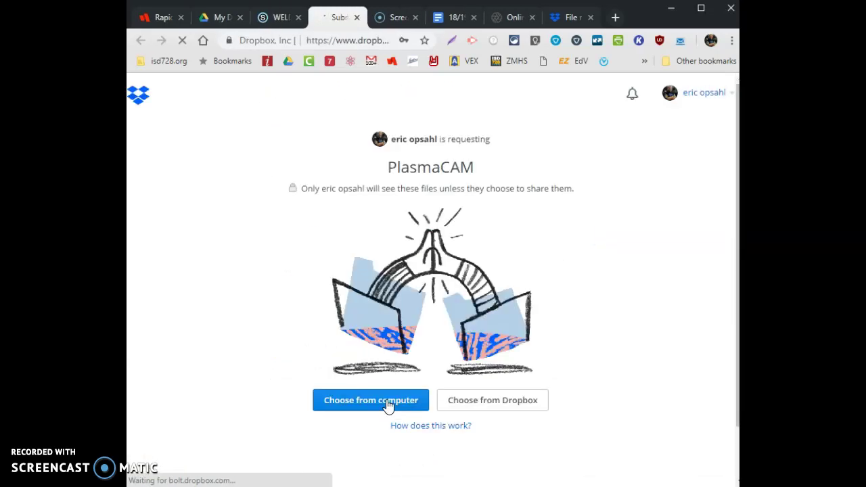
click(391, 393)
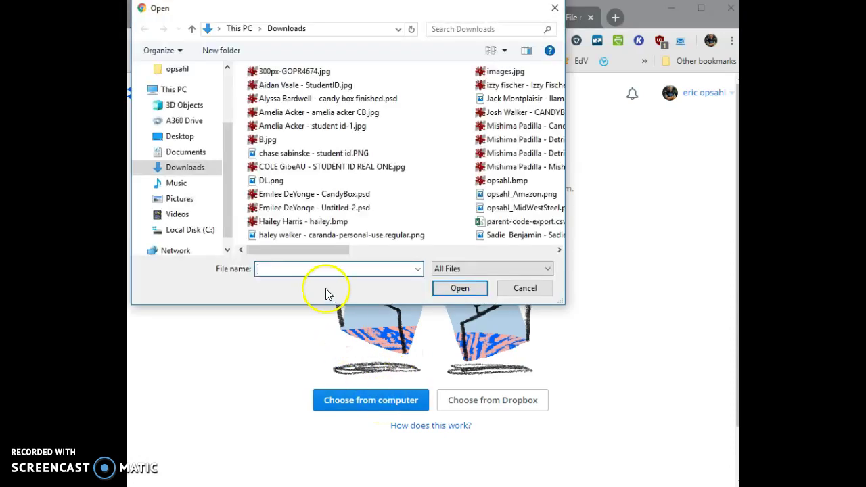
click(294, 223)
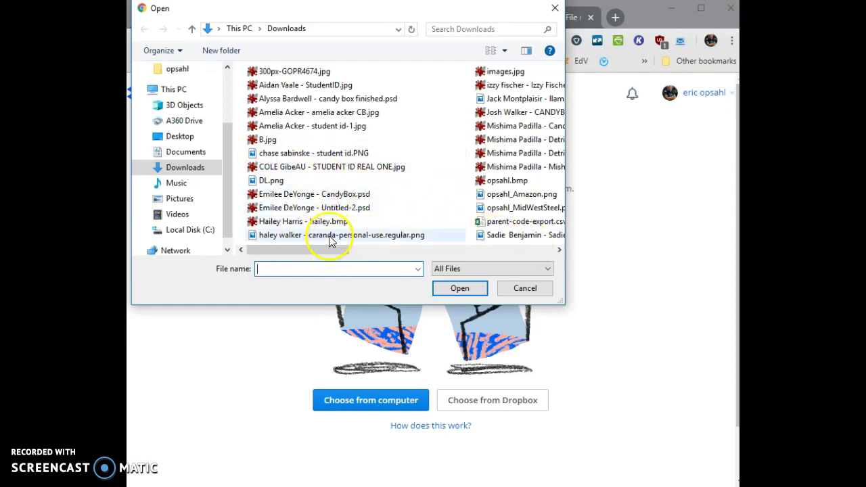
click(521, 181)
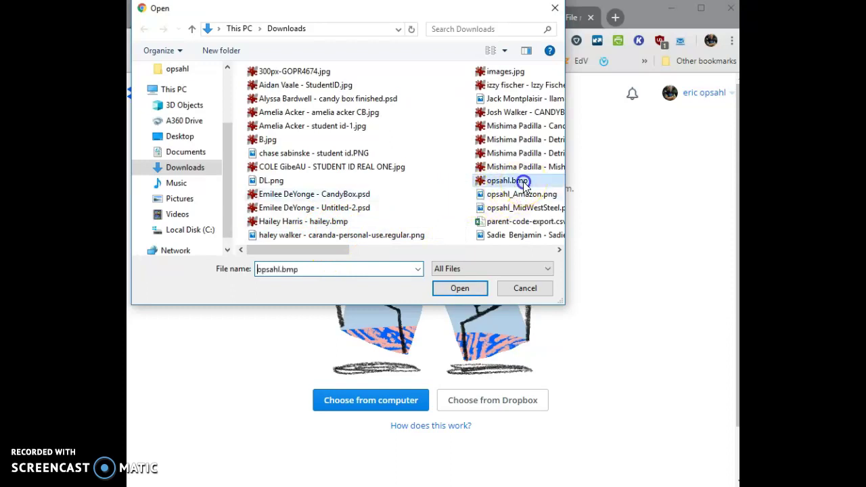
click(460, 289)
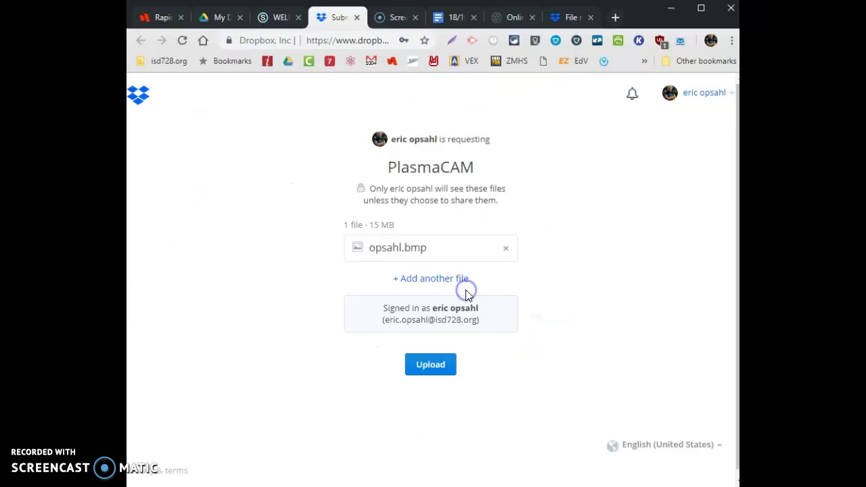
click(432, 372)
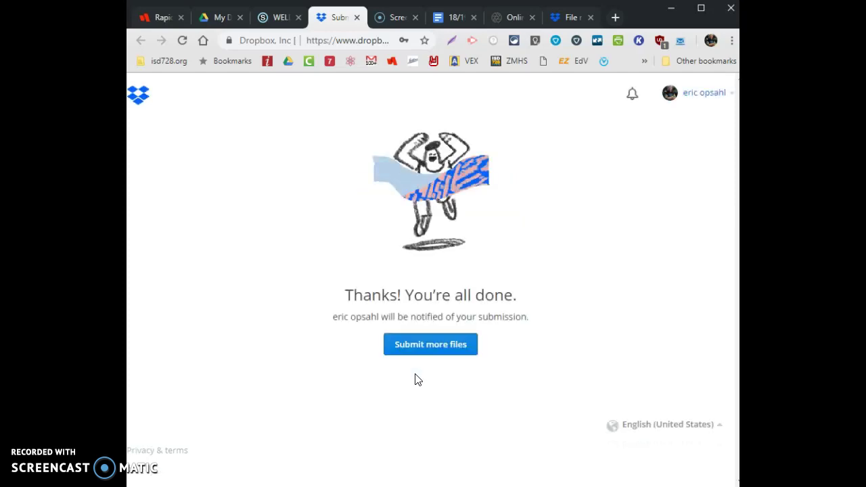
click(420, 360)
click(427, 349)
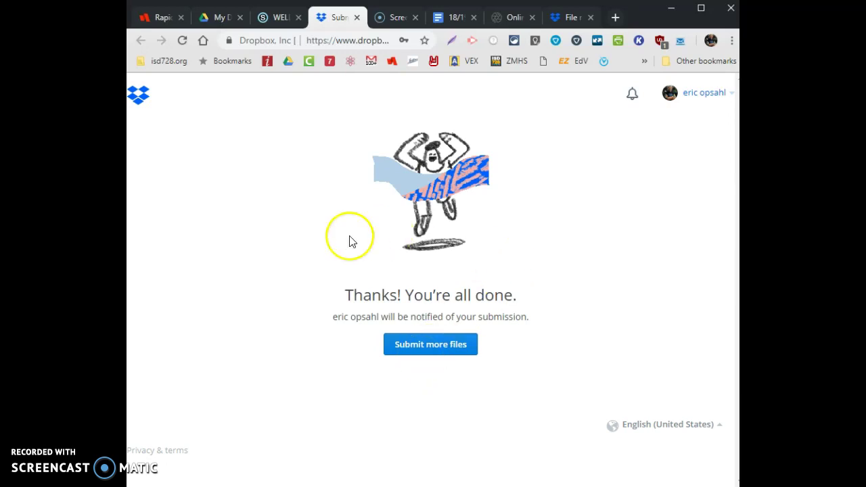
Step: Return to the Welding Fabrication II materials page showing the 'Drop you PlasmaCAM files here' link
click(274, 20)
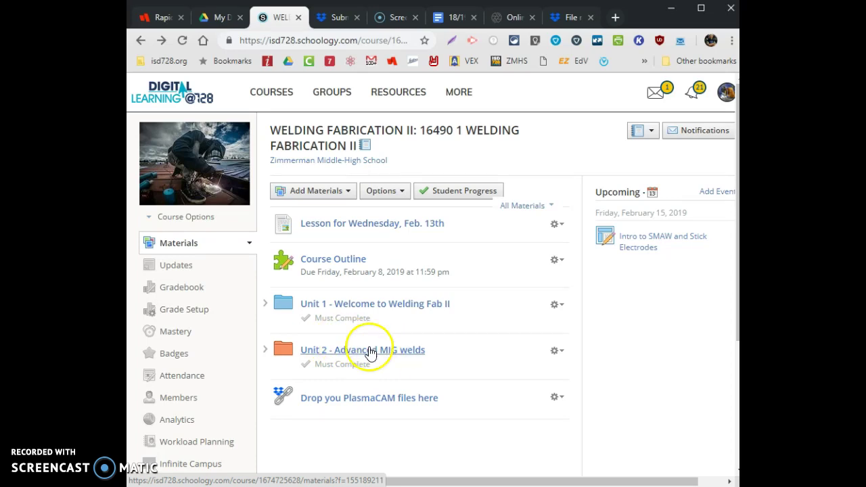
click(358, 349)
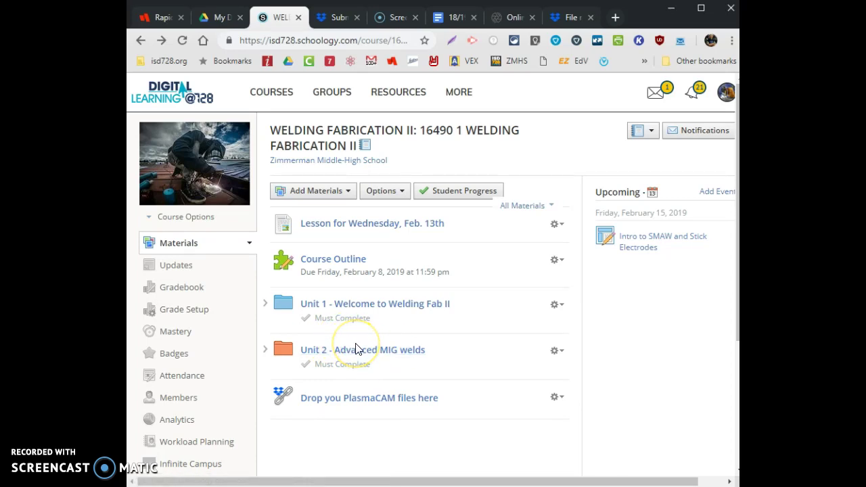